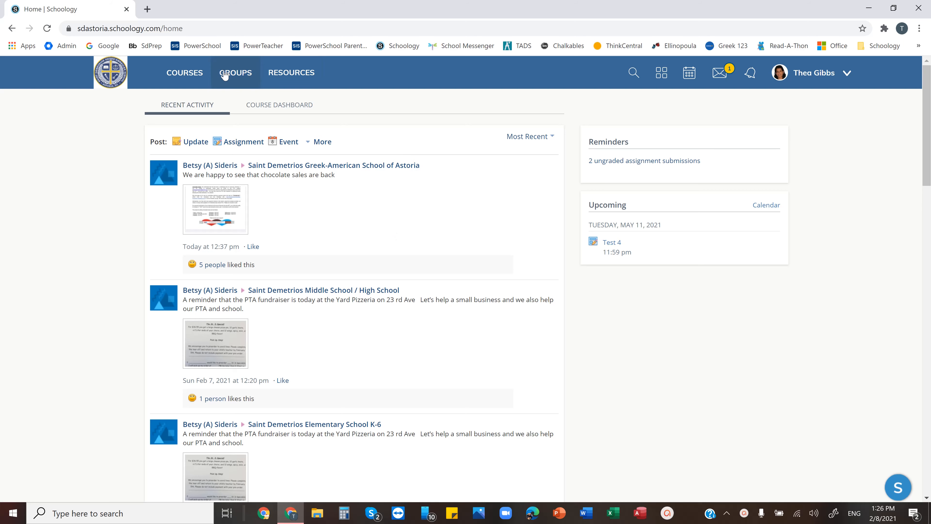
Open the ELEM MEDIA CENTER Section 0PK course and its privacy and course settings
{"action": "left_click", "coordinate": [185, 73]}
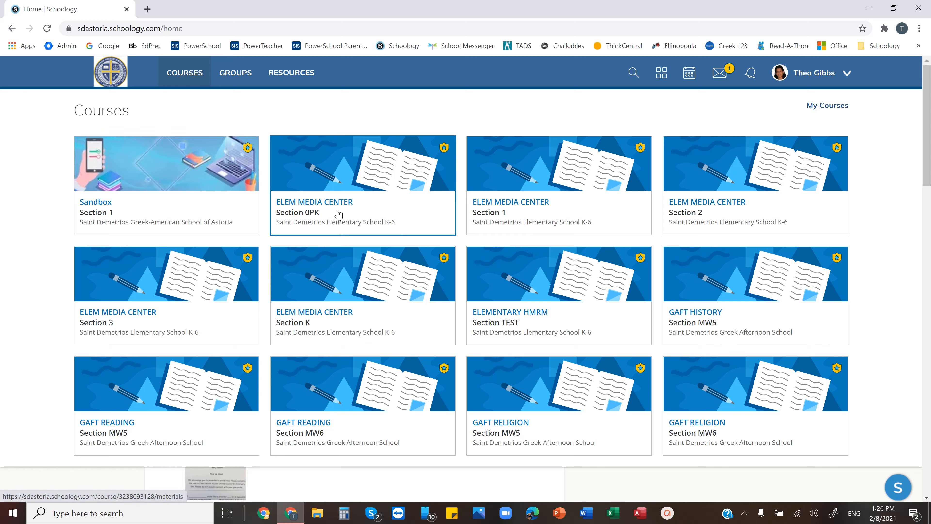
{"action": "left_click", "coordinate": [361, 168]}
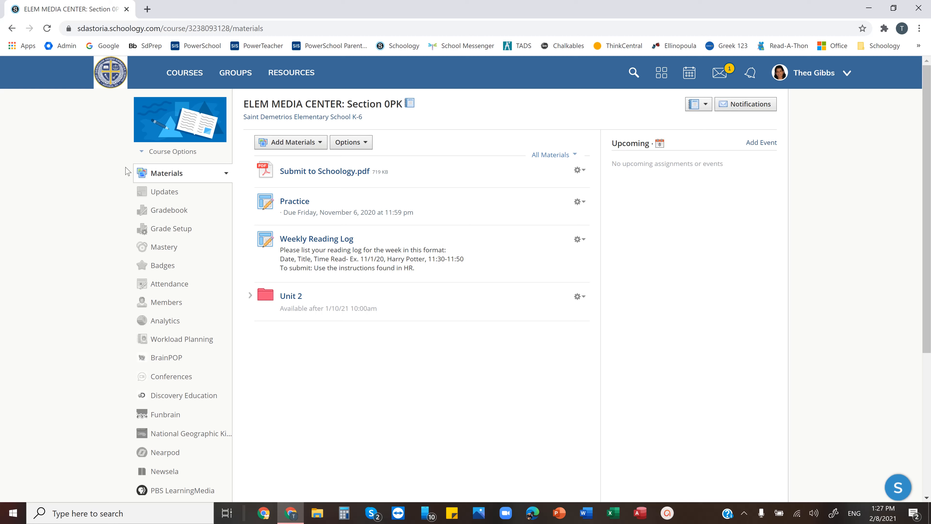
{"action": "left_click", "coordinate": [159, 153]}
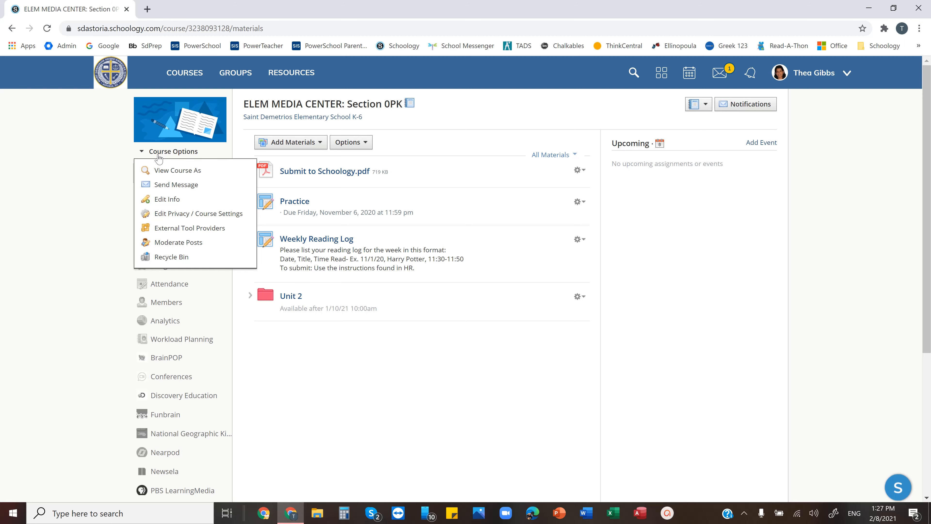
{"action": "left_click", "coordinate": [163, 219]}
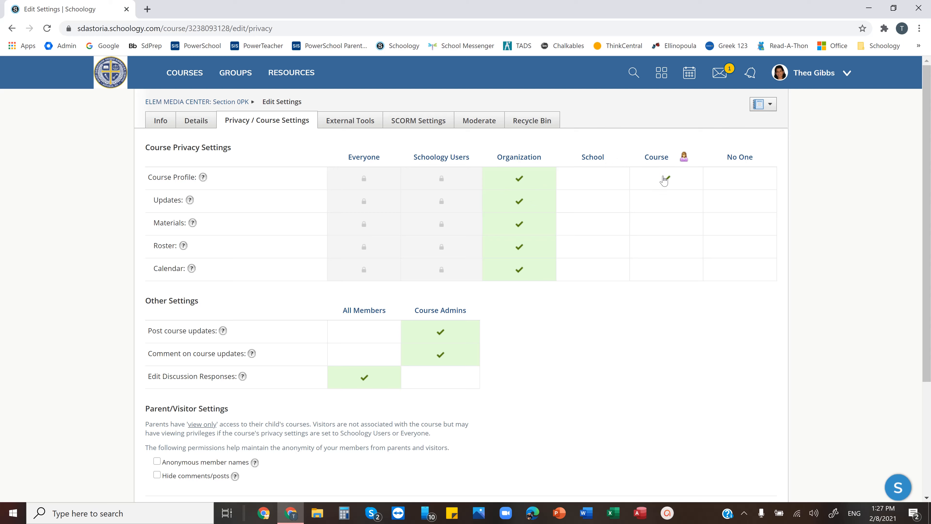
Set the course privacy for the course profile and all its items to Course, and save the changes
{"action": "left_click", "coordinate": [664, 180]}
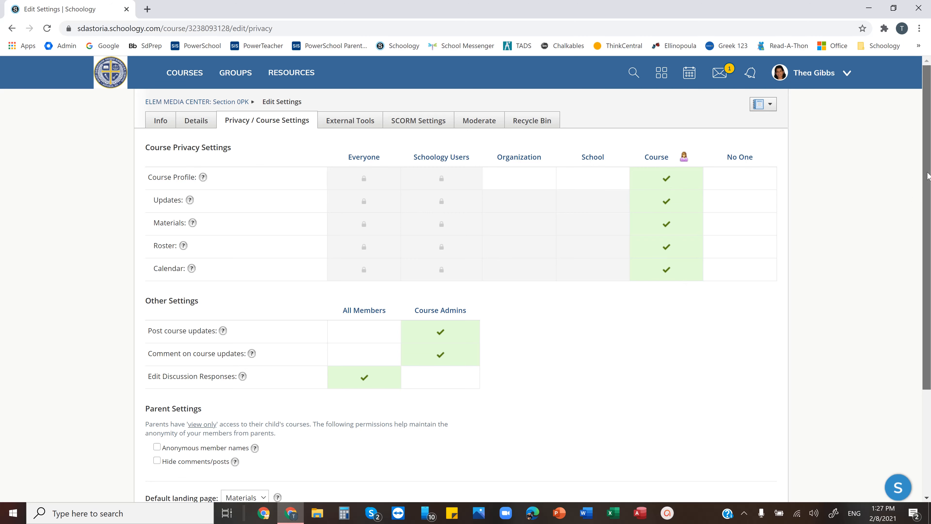
{"action": "left_click_drag", "start_coordinate": [929, 177], "coordinate": [929, 271]}
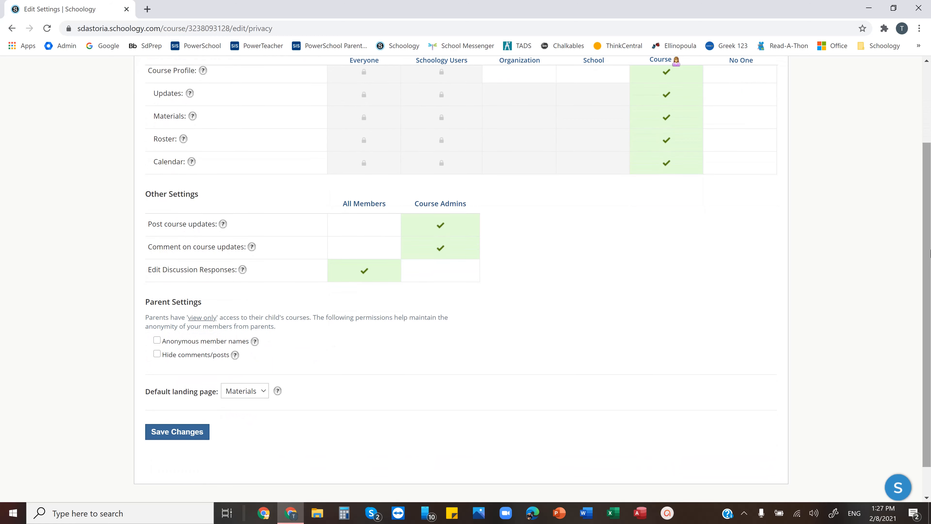
{"action": "left_click", "coordinate": [193, 433]}
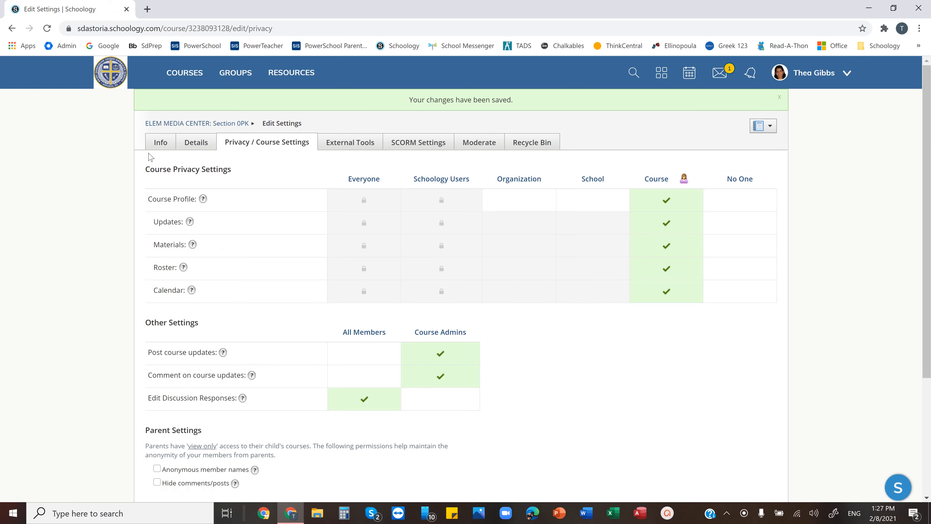
Go to the course's Grade Setup and add a grading category named Sample Category
{"action": "left_click", "coordinate": [226, 125]}
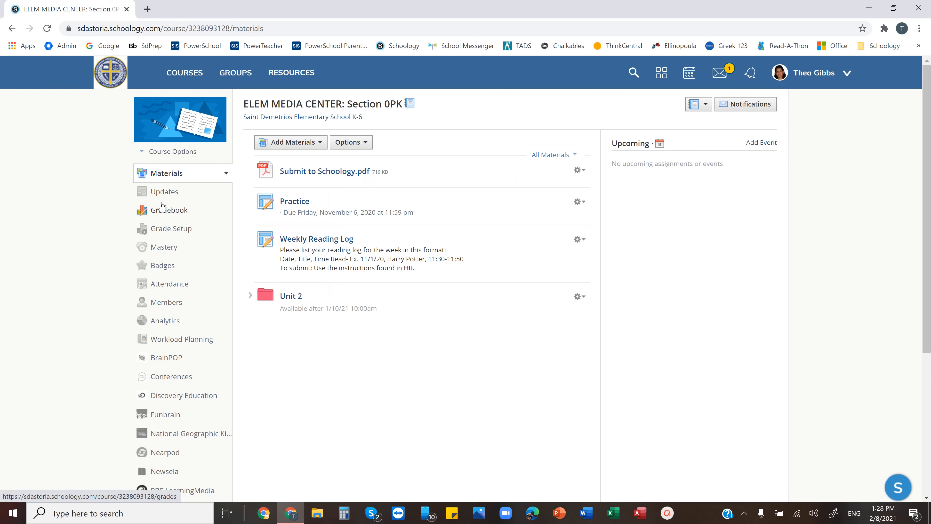
{"action": "left_click", "coordinate": [169, 228]}
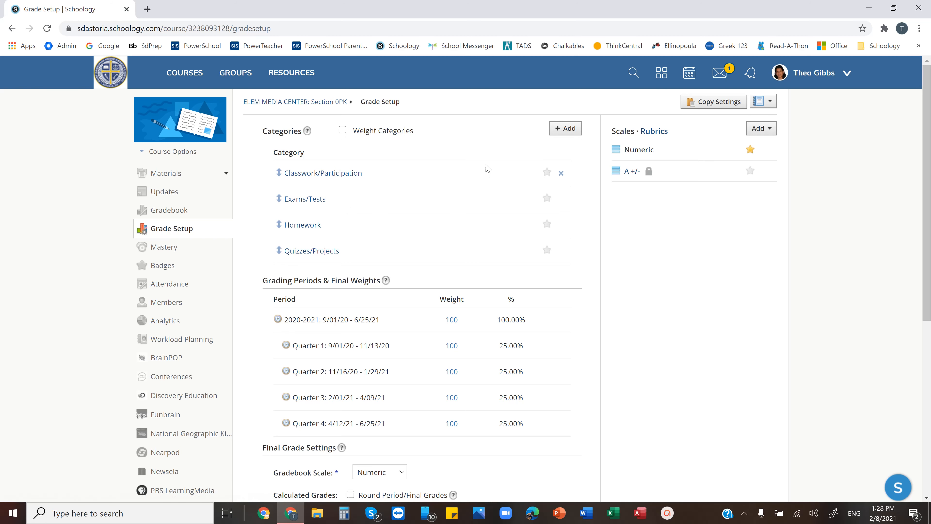
{"action": "left_click", "coordinate": [564, 133]}
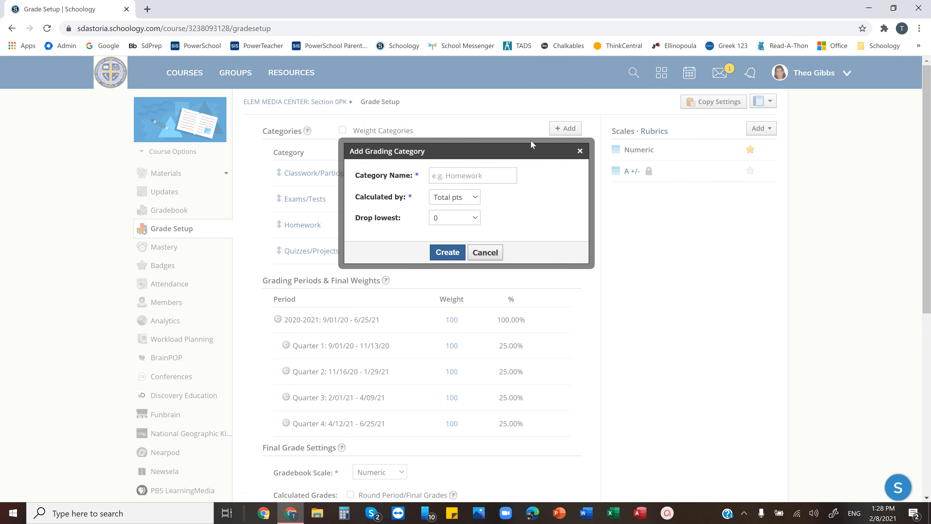
{"action": "left_click", "coordinate": [488, 174]}
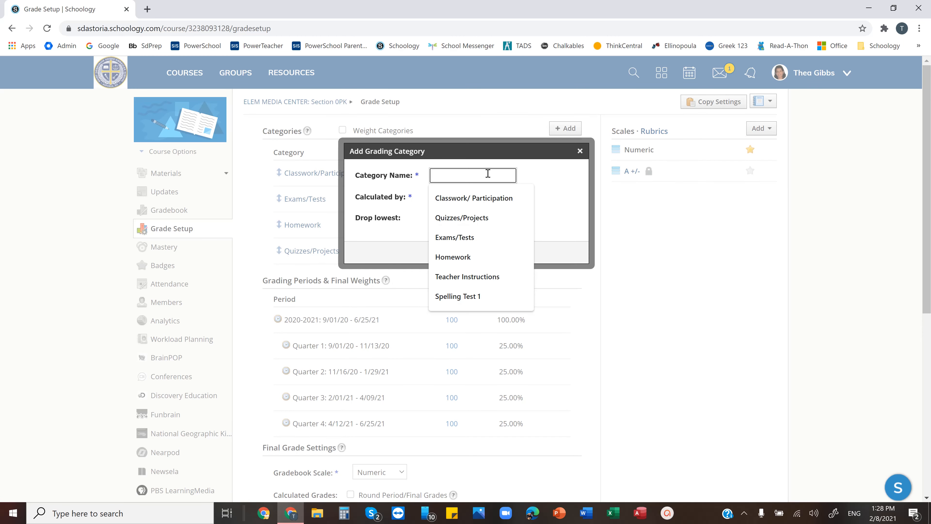
{"action": "type", "text": "Sample"}
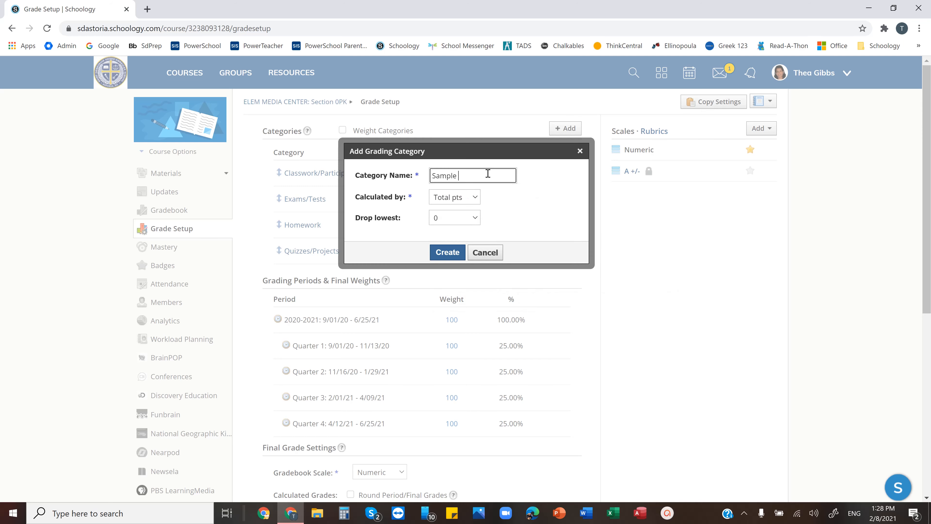
{"action": "type", "text": " Cater"}
{"action": "key", "text": "BackSpace"}
{"action": "type", "text": "gory"}
{"action": "left_click", "coordinate": [443, 257]}
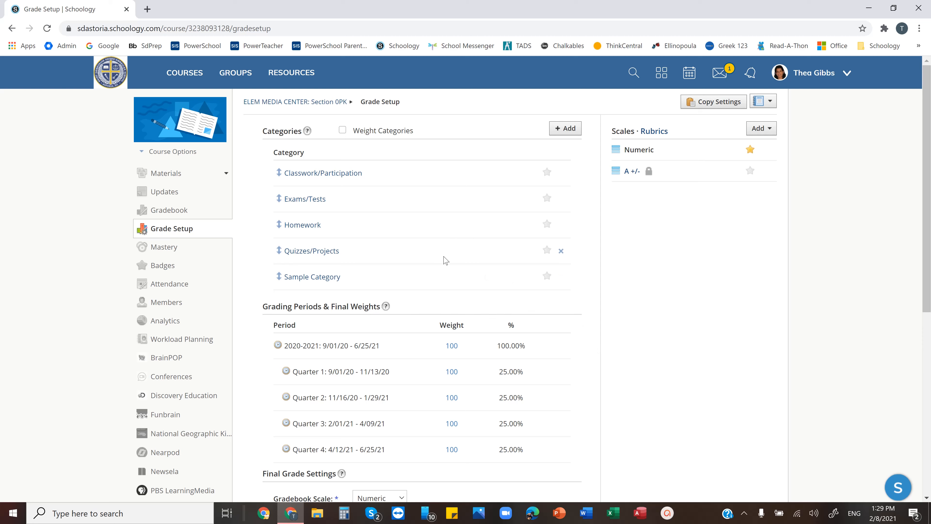
Delete the Sample Category grading category
{"action": "left_click", "coordinate": [561, 276]}
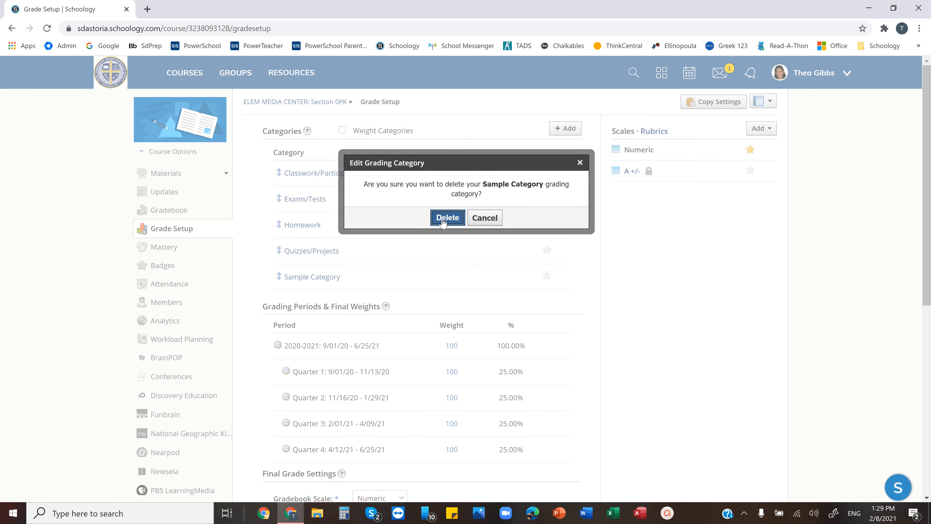
{"action": "left_click", "coordinate": [446, 217]}
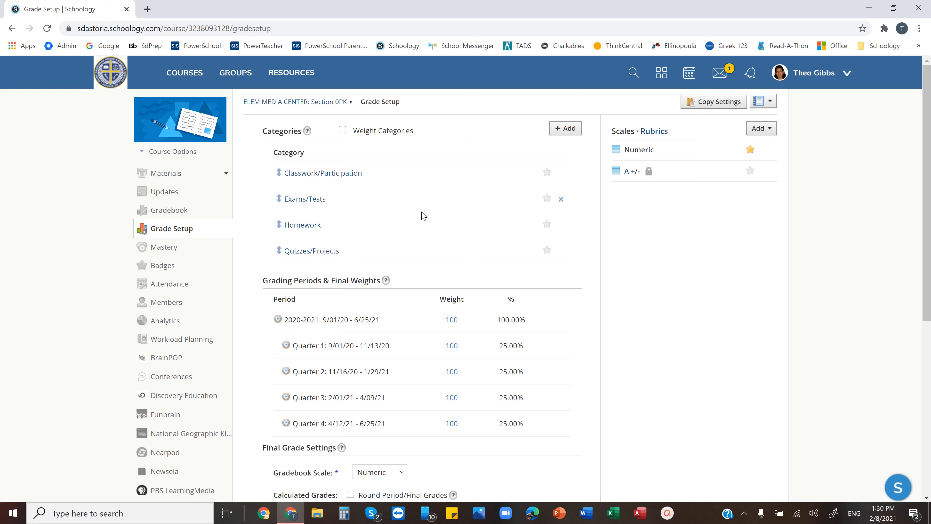
Turn category weighting on and off again, then save the grade setup changes
{"action": "left_click", "coordinate": [342, 129]}
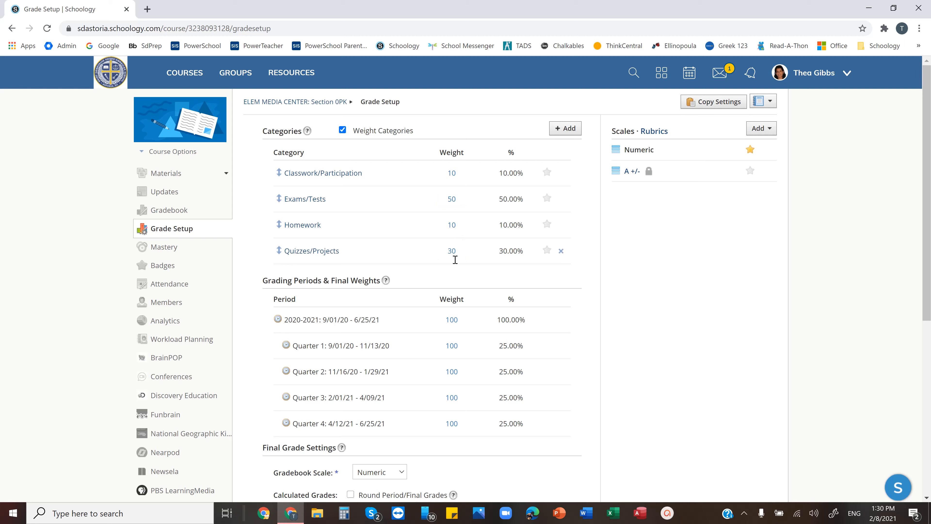
{"action": "left_click", "coordinate": [342, 129]}
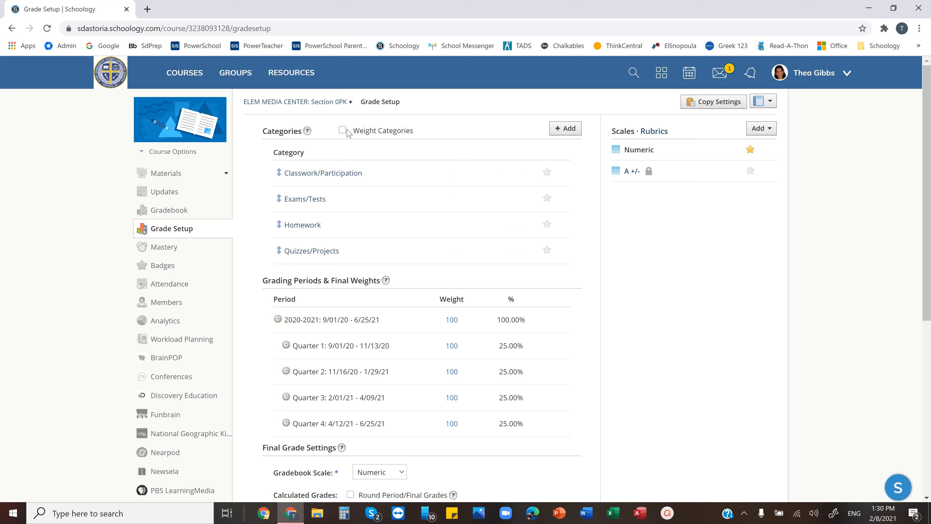
{"action": "scroll", "coordinate": [347, 132], "scroll_direction": "down", "scroll_amount": 7}
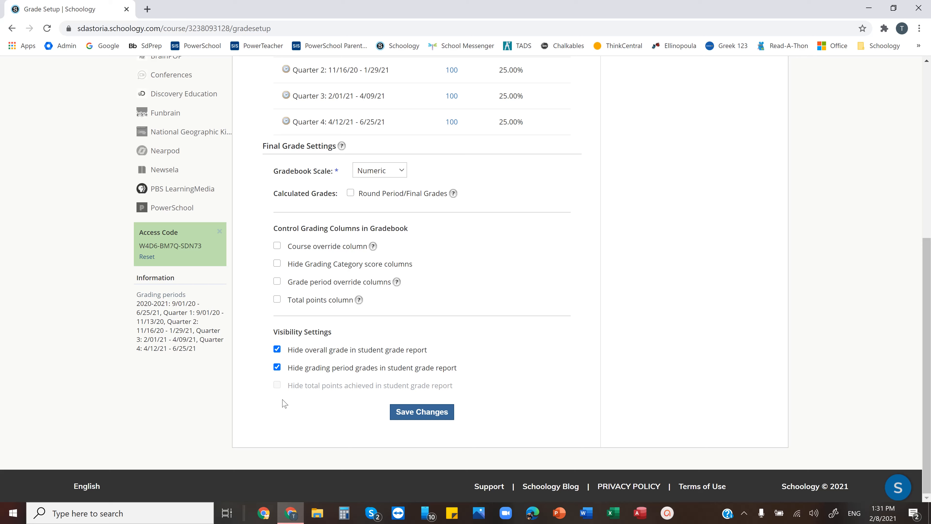
{"action": "left_click", "coordinate": [410, 416]}
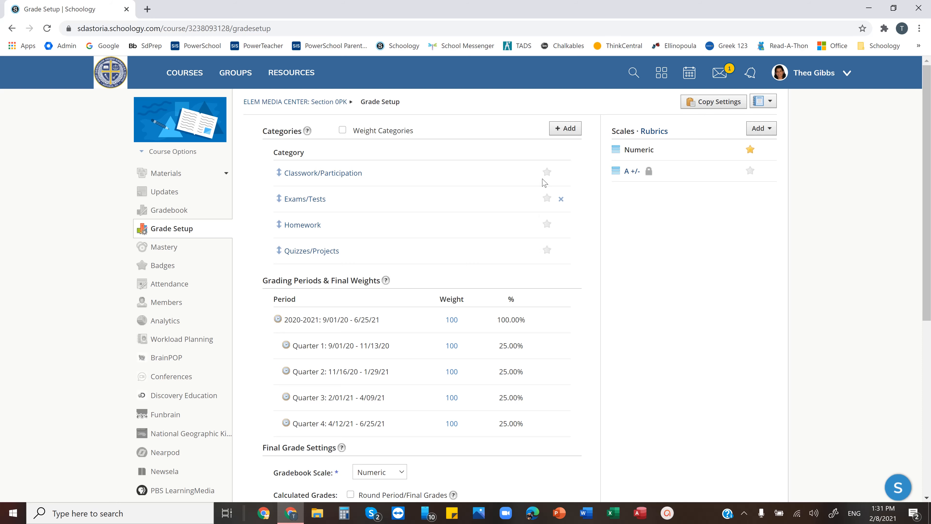
Open the Copy Settings dialog to view its options, then cancel it
{"action": "left_click", "coordinate": [711, 102]}
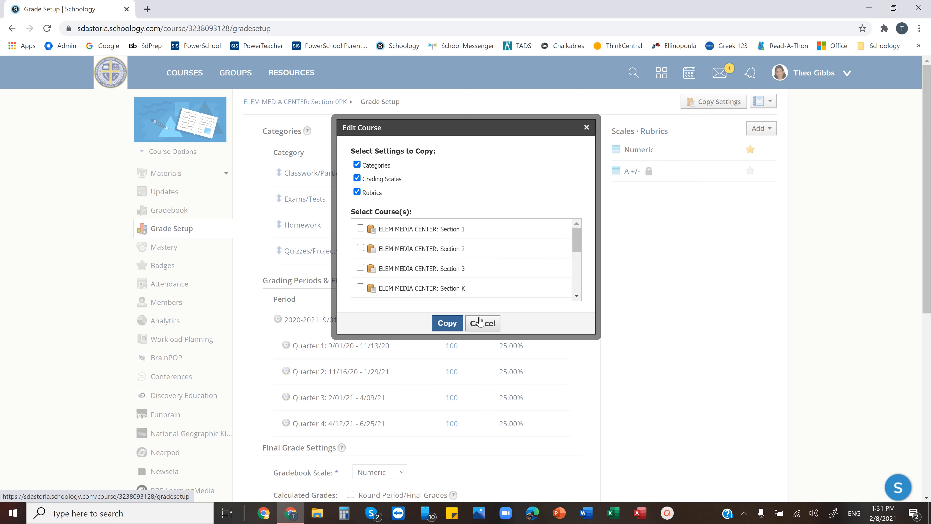
{"action": "left_click", "coordinate": [483, 323]}
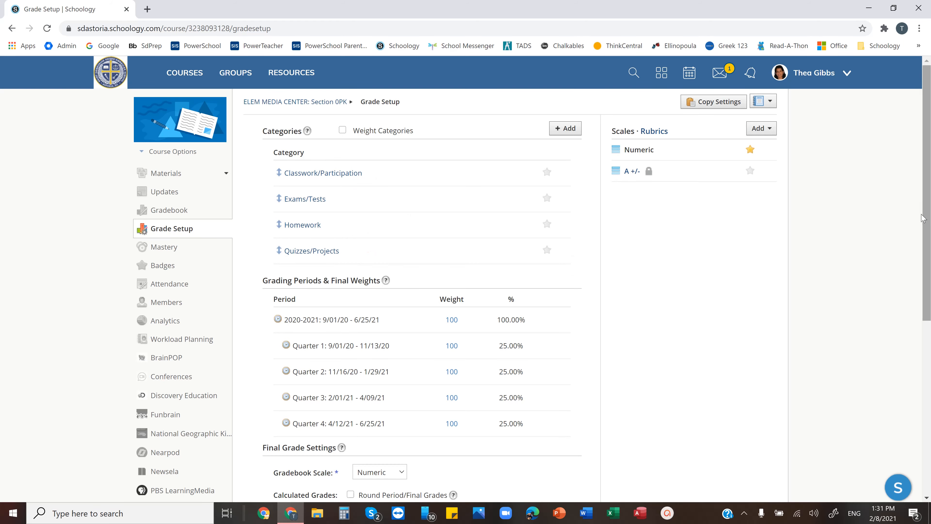
{"action": "left_click_drag", "start_coordinate": [927, 221], "coordinate": [916, 200]}
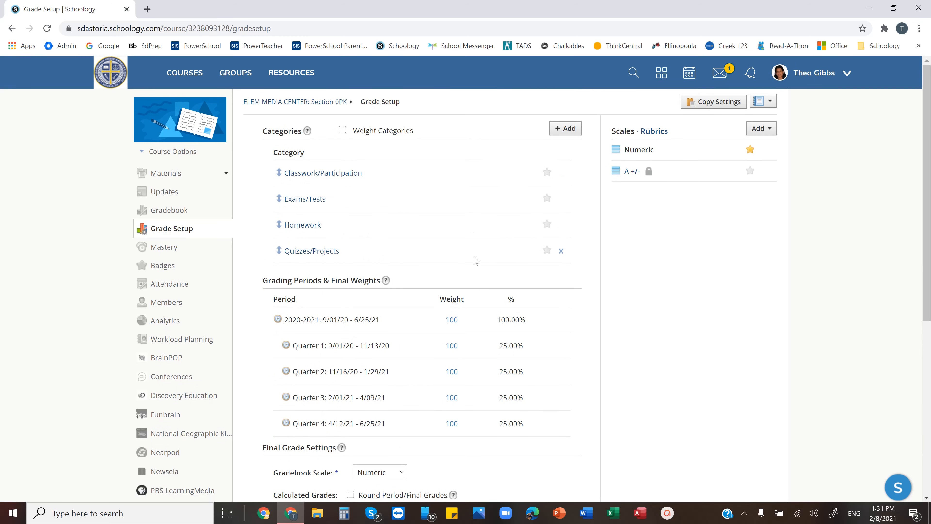
Browse the course switcher list and the privacy settings page, then return to the course materials
{"action": "left_click", "coordinate": [763, 103]}
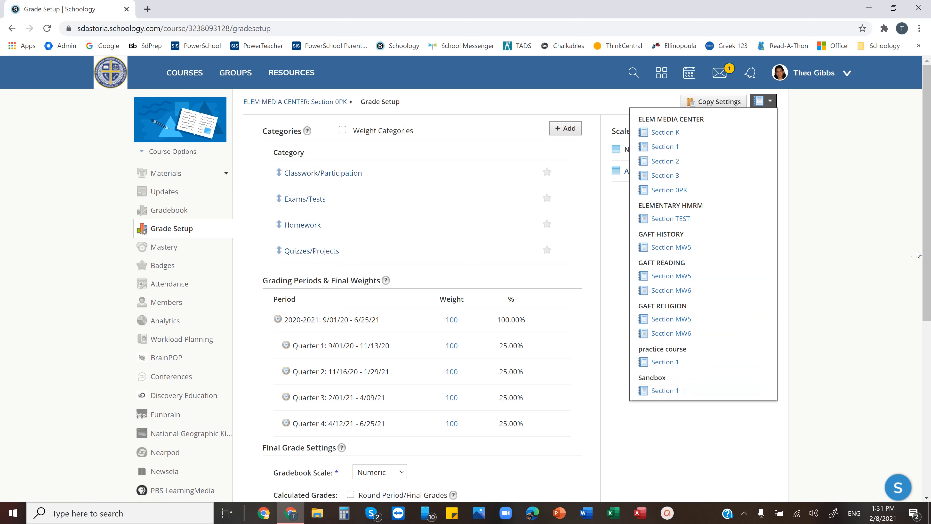
{"action": "left_click_drag", "start_coordinate": [927, 257], "coordinate": [928, 275]}
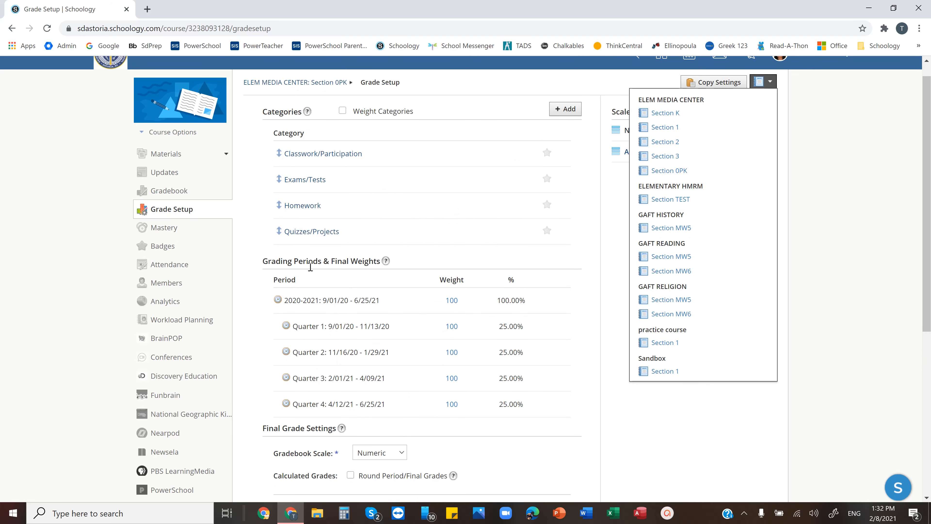
{"action": "left_click", "coordinate": [168, 133]}
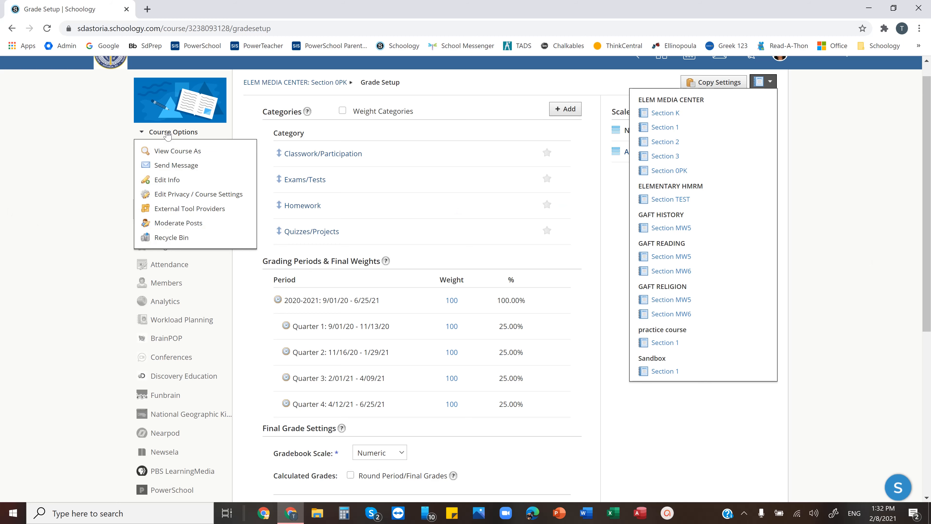
{"action": "left_click", "coordinate": [174, 193]}
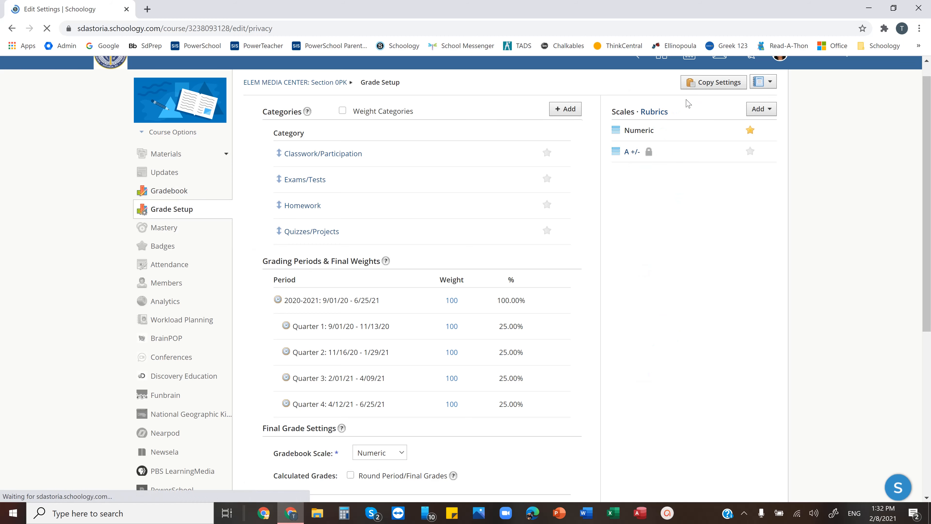
{"action": "left_click", "coordinate": [763, 104]}
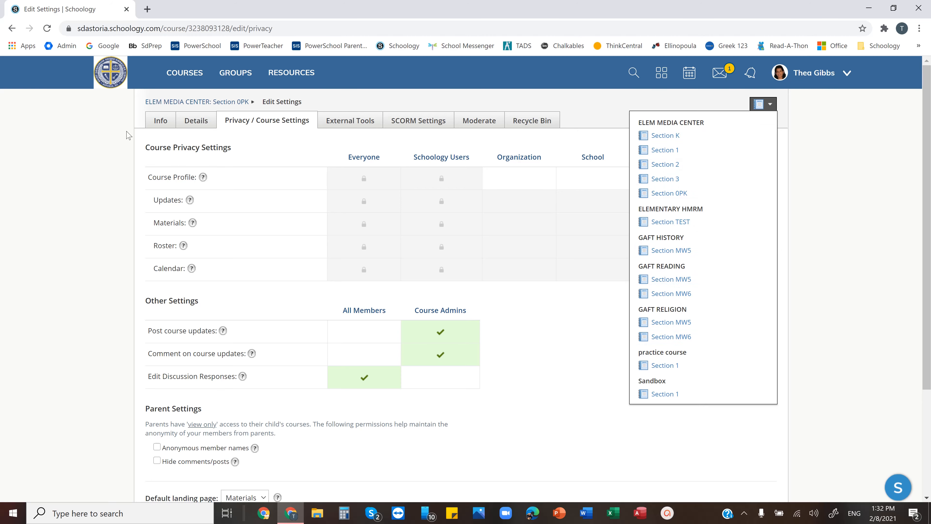
{"action": "left_click", "coordinate": [181, 101]}
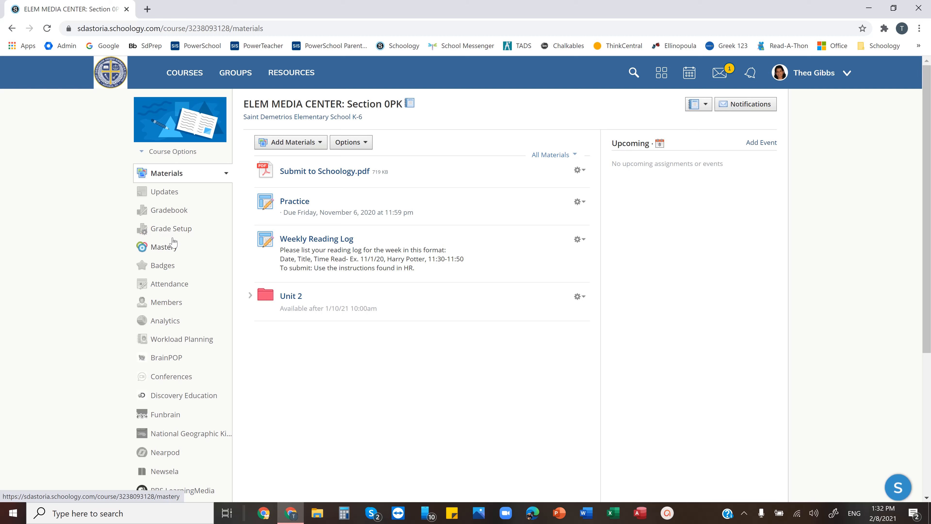
Open the course's PowerSchool app and its Configuration tab
{"action": "scroll", "coordinate": [926, 217], "scroll_direction": "down", "scroll_amount": 3}
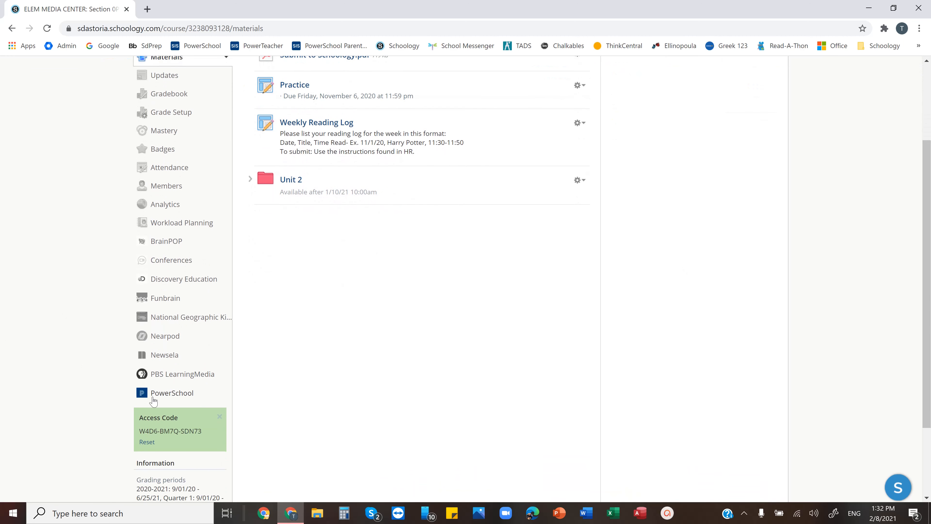
{"action": "left_click", "coordinate": [168, 394]}
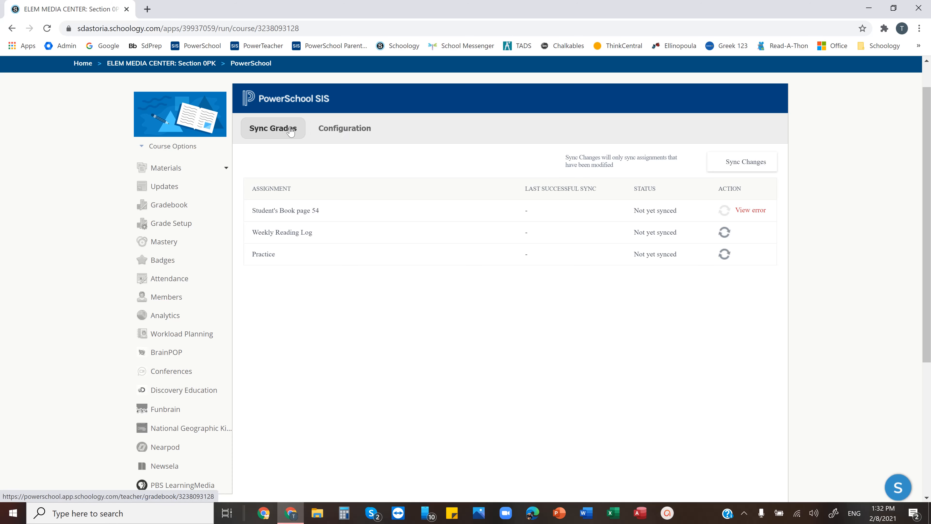
{"action": "left_click", "coordinate": [345, 128]}
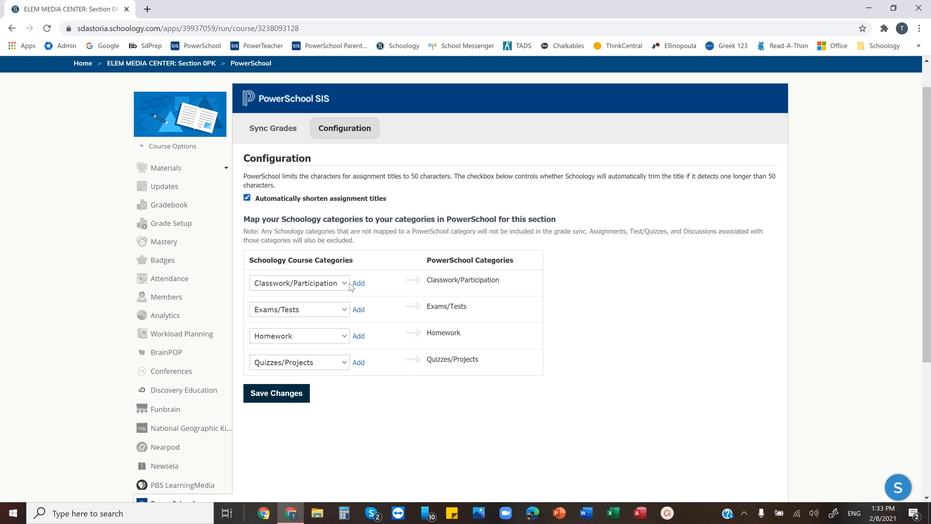
Review the Classwork/Participation category mapping and save the PowerSchool category configuration
{"action": "left_click", "coordinate": [343, 288]}
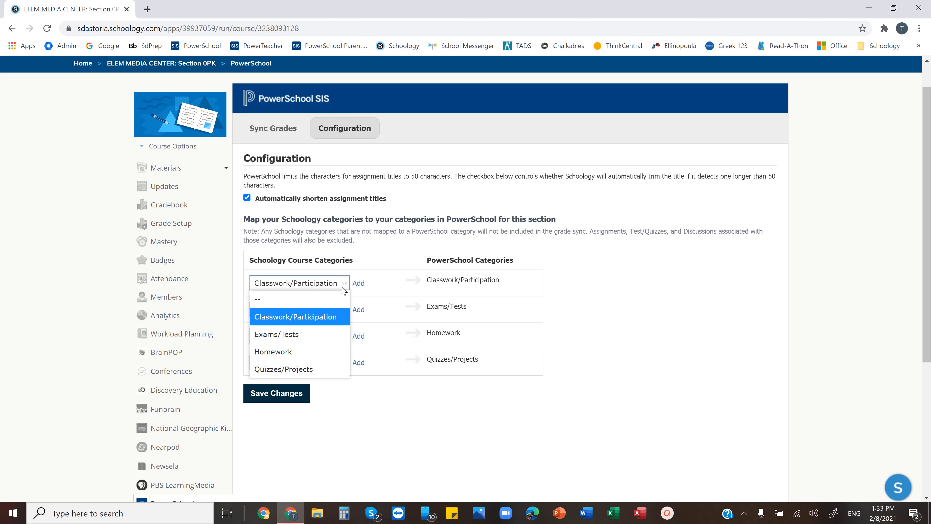
{"action": "left_click", "coordinate": [343, 288]}
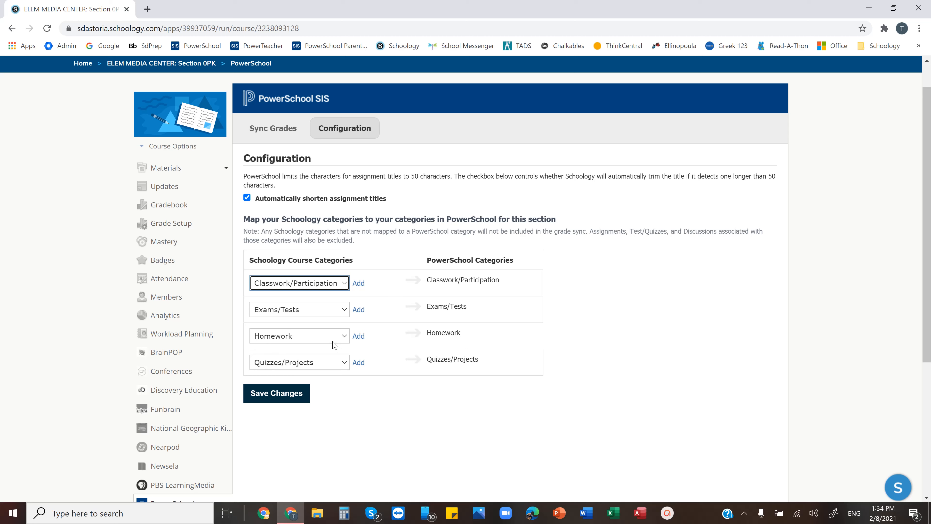
{"action": "left_click", "coordinate": [290, 405]}
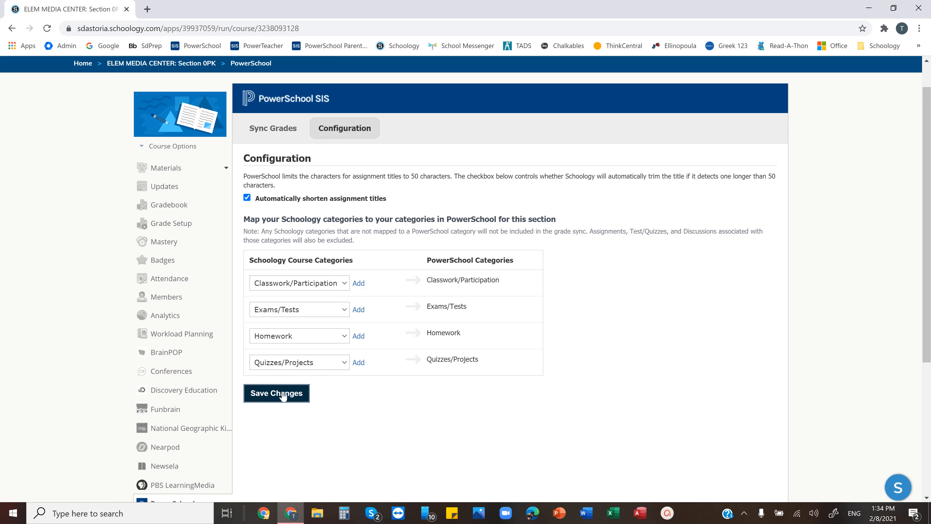
{"action": "left_click", "coordinate": [283, 396]}
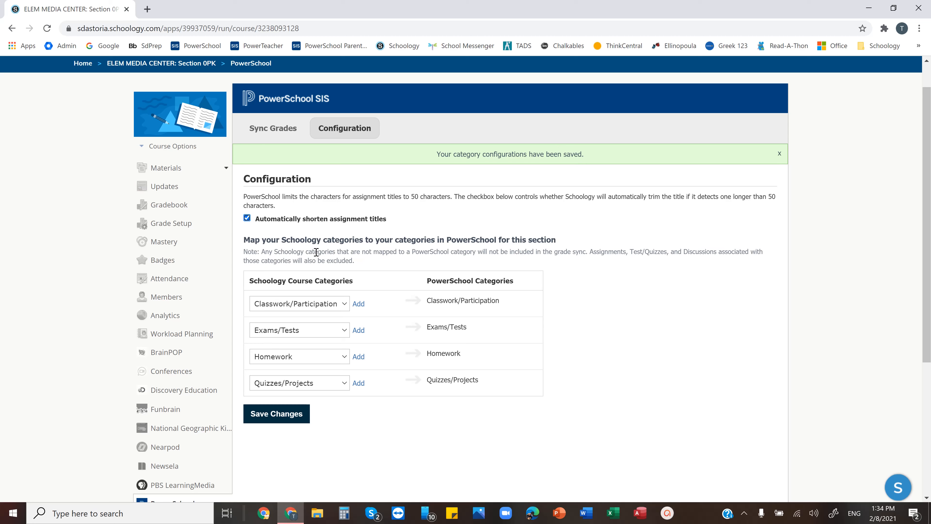
Open the gradebook, sync changes to PowerSchool, and check the sync status log and its error for the assignments
{"action": "left_click", "coordinate": [177, 209]}
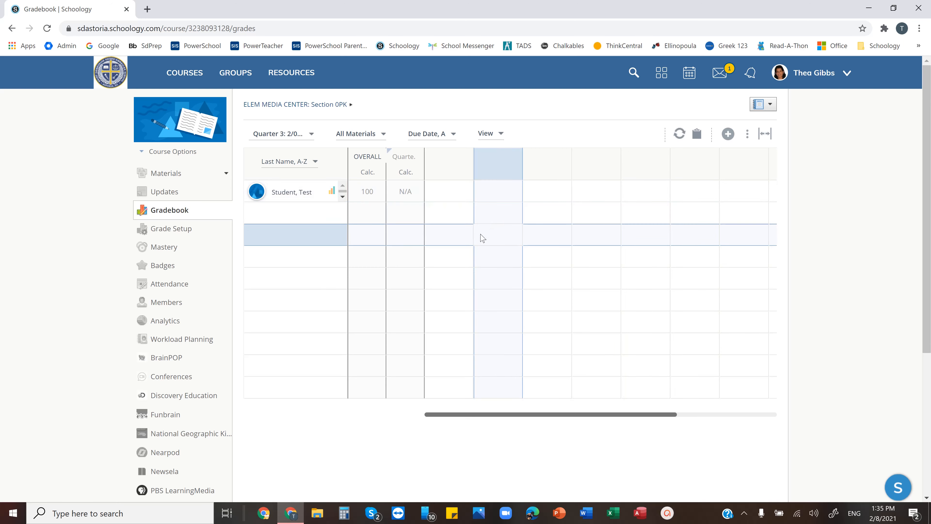
{"action": "left_click", "coordinate": [679, 135]}
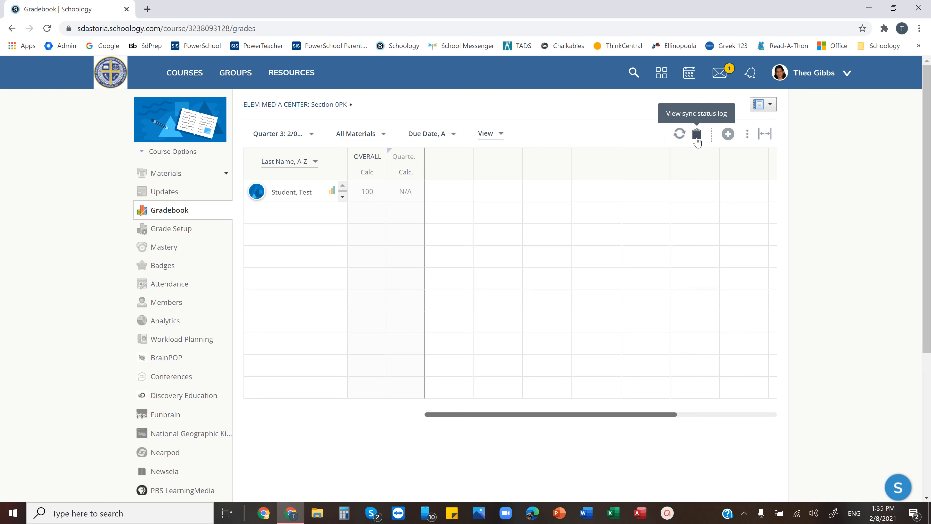
{"action": "left_click", "coordinate": [696, 135]}
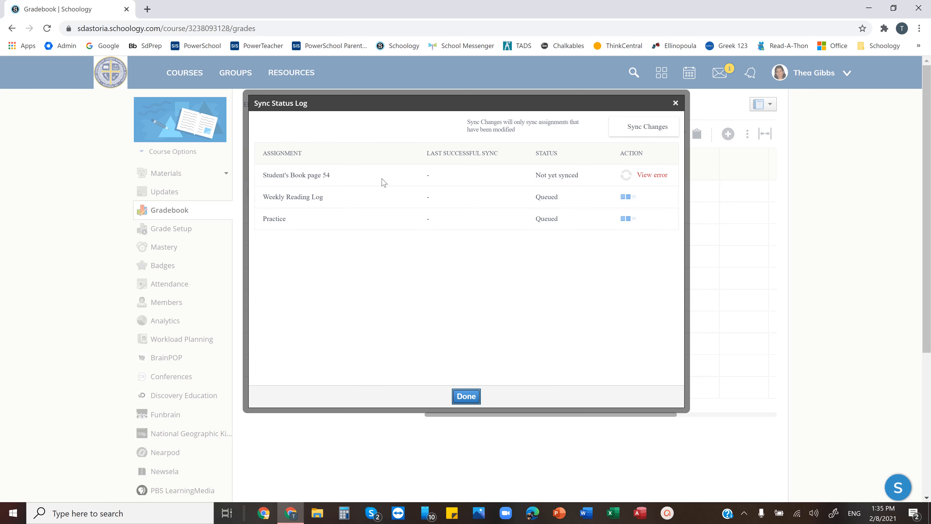
{"action": "left_click", "coordinate": [641, 176]}
{"action": "left_click", "coordinate": [466, 397]}
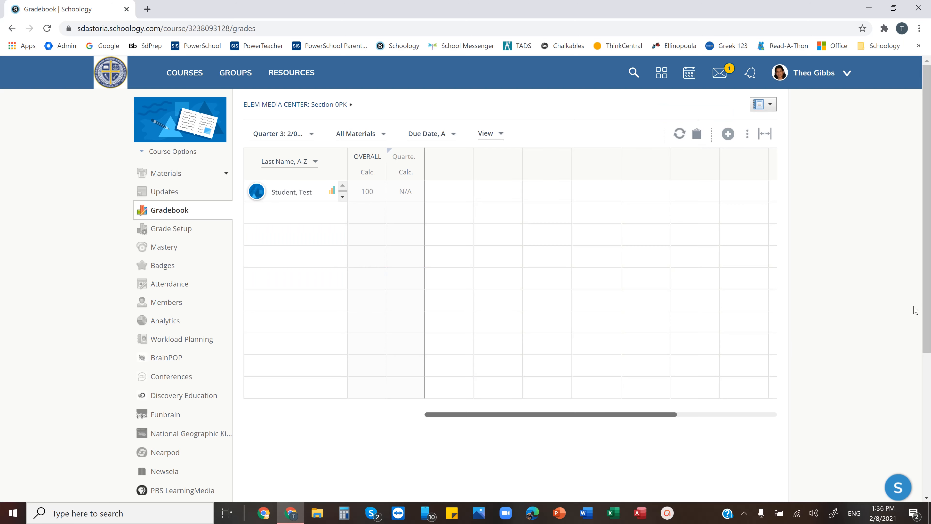
Open the PowerSchool app's Sync Grades tab to check each assignment's sync status
{"action": "scroll", "coordinate": [926, 322], "scroll_direction": "down", "scroll_amount": 1}
{"action": "left_click_drag", "start_coordinate": [926, 323], "coordinate": [929, 429]}
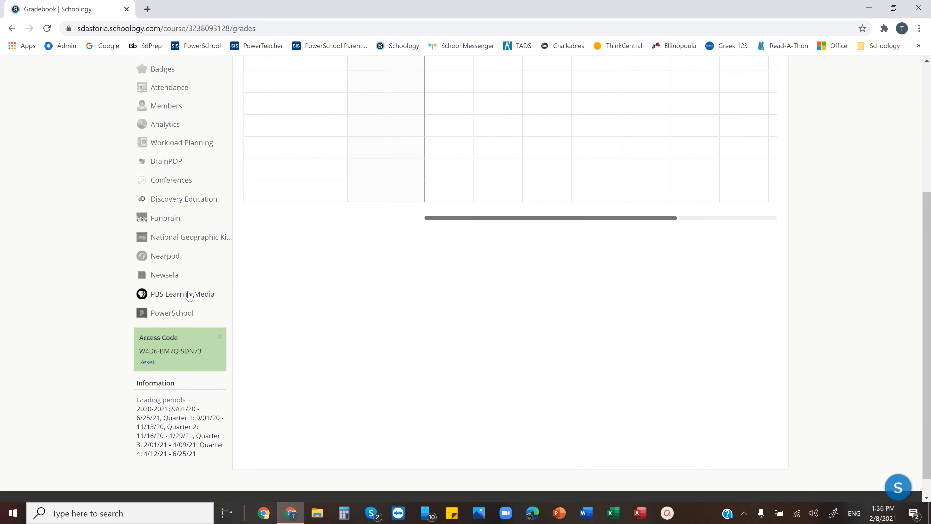
{"action": "left_click", "coordinate": [184, 318]}
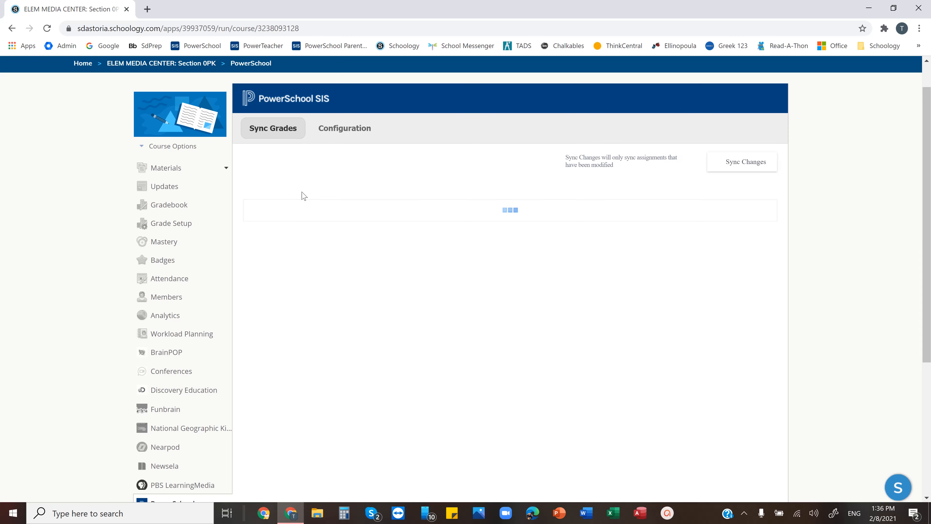
{"action": "left_click", "coordinate": [263, 134]}
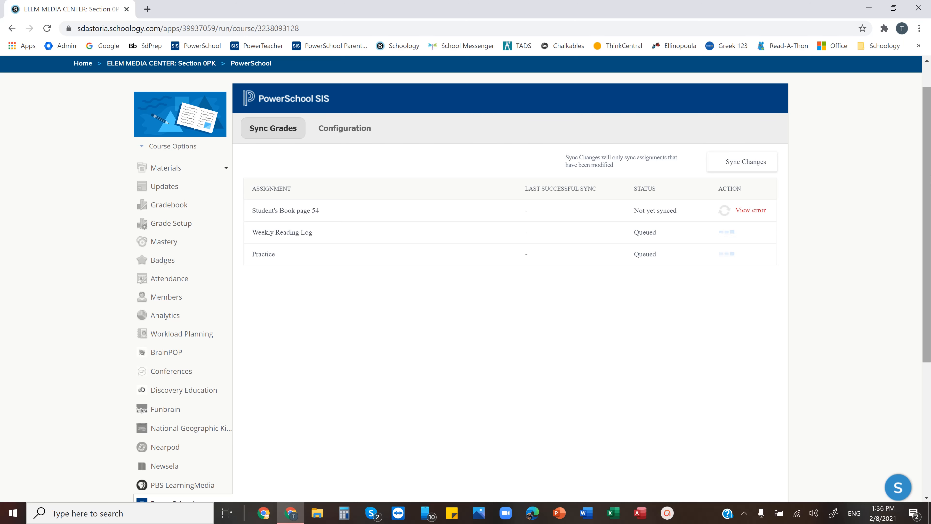
{"action": "scroll", "coordinate": [929, 178], "scroll_direction": "up", "scroll_amount": 1}
{"action": "left_click", "coordinate": [192, 184]}
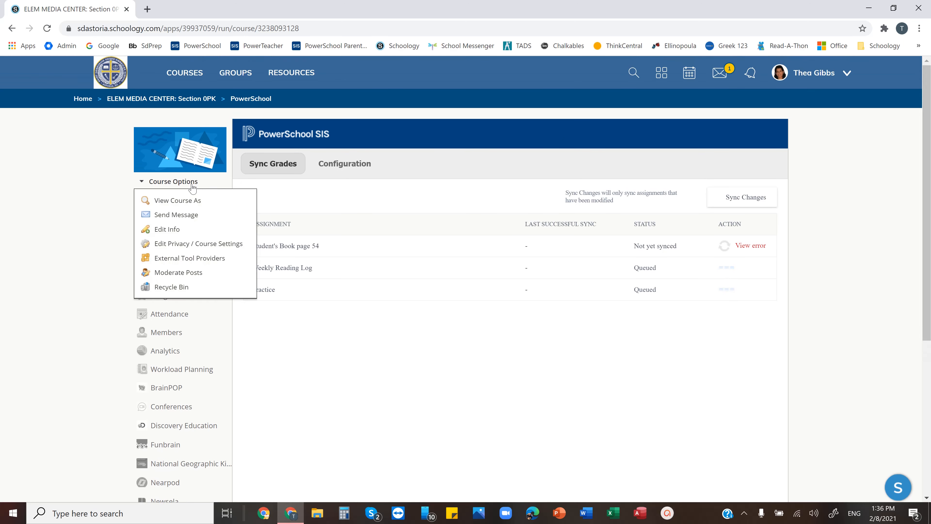
{"action": "left_click", "coordinate": [87, 248]}
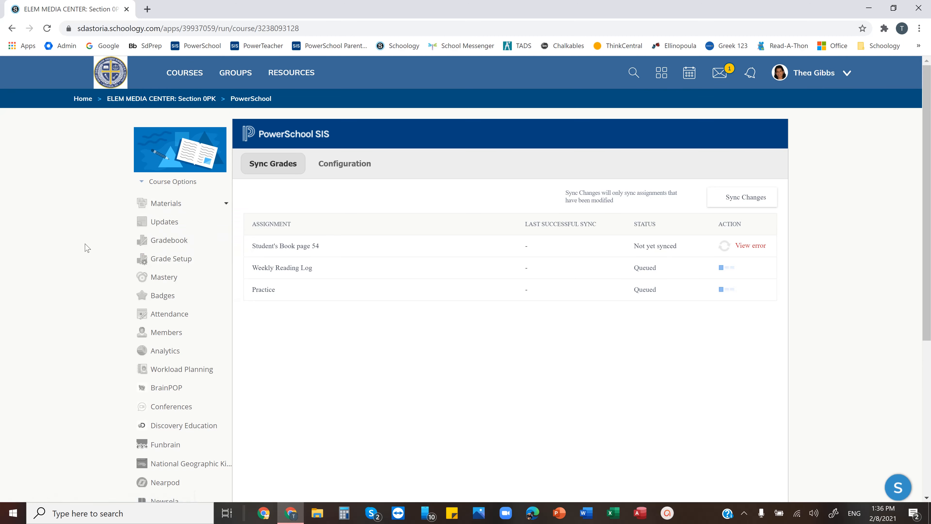
Review the Grade Setup categories and final grade settings, then return to the PowerSchool app
{"action": "left_click", "coordinate": [171, 259]}
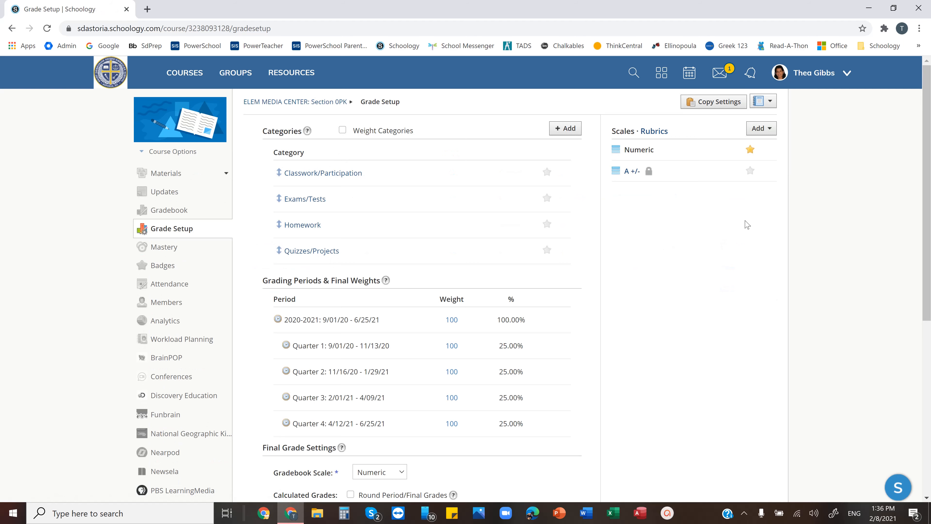
{"action": "scroll", "coordinate": [508, 420], "scroll_direction": "down", "scroll_amount": 5}
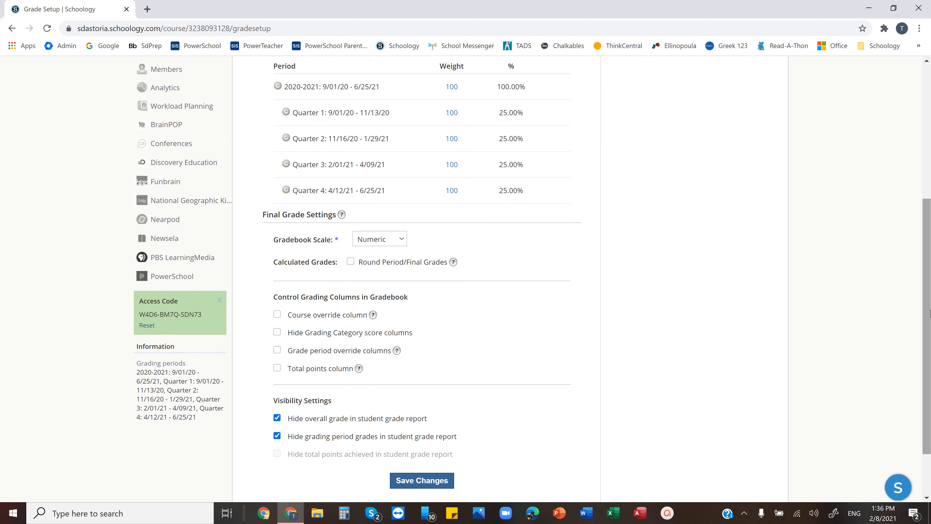
{"action": "scroll", "coordinate": [929, 311], "scroll_direction": "up", "scroll_amount": 1}
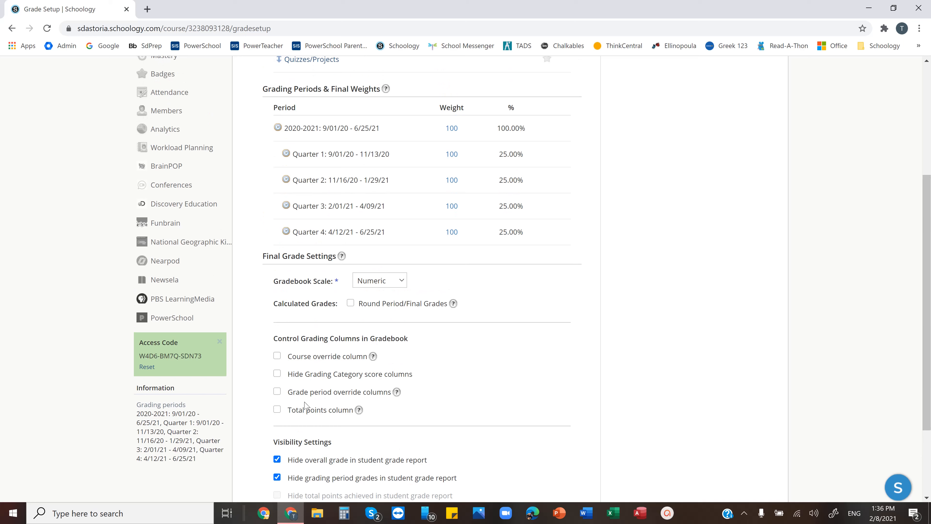
{"action": "left_click", "coordinate": [174, 318]}
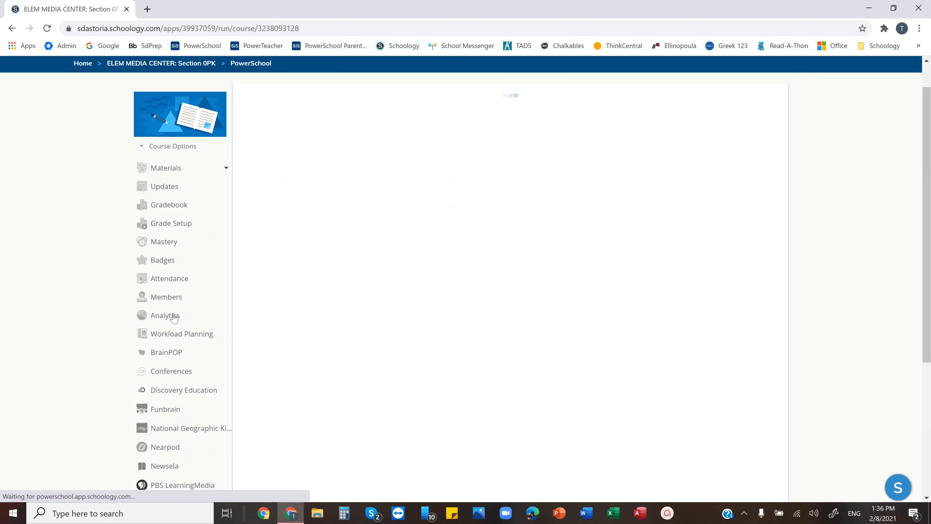